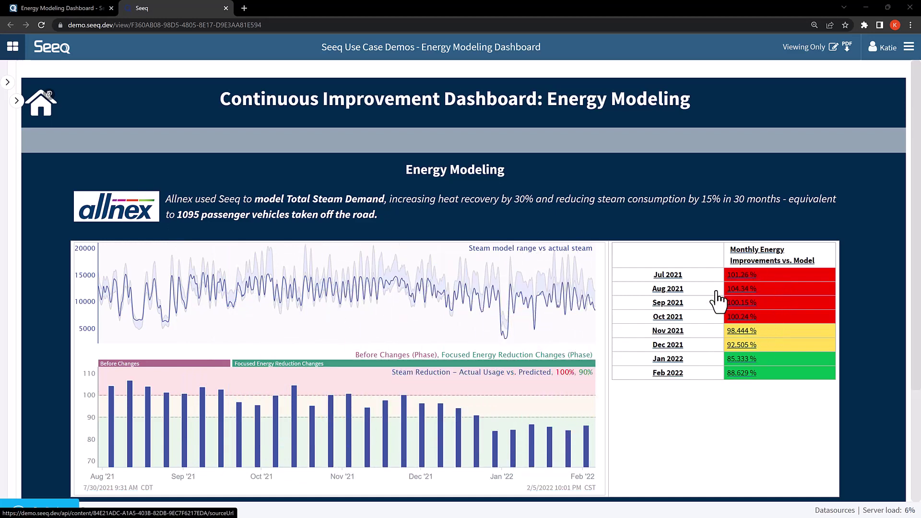
# - Open the Energy Model Demo worksheet from the dashboard's steam chart and switch it to editing
pyautogui.scroll(-3, 719, 411)
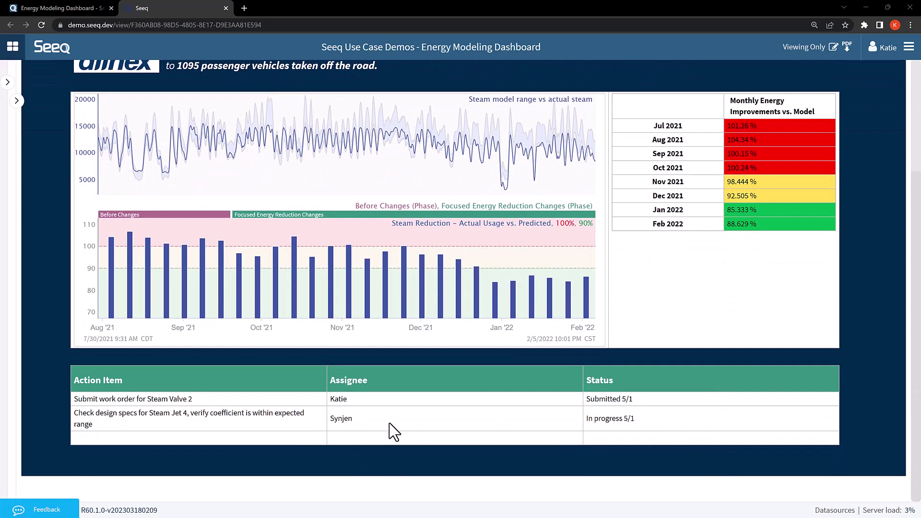
pyautogui.scroll(3, 391, 428)
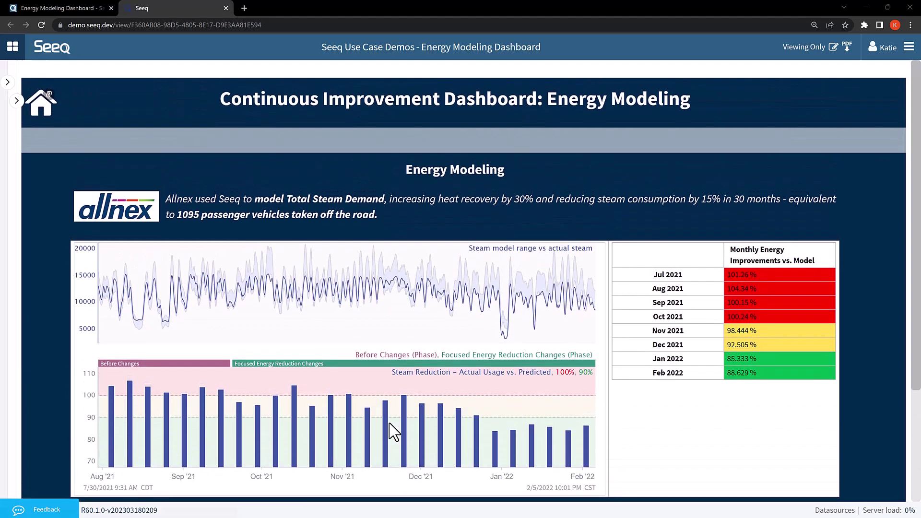
pyautogui.click(393, 432)
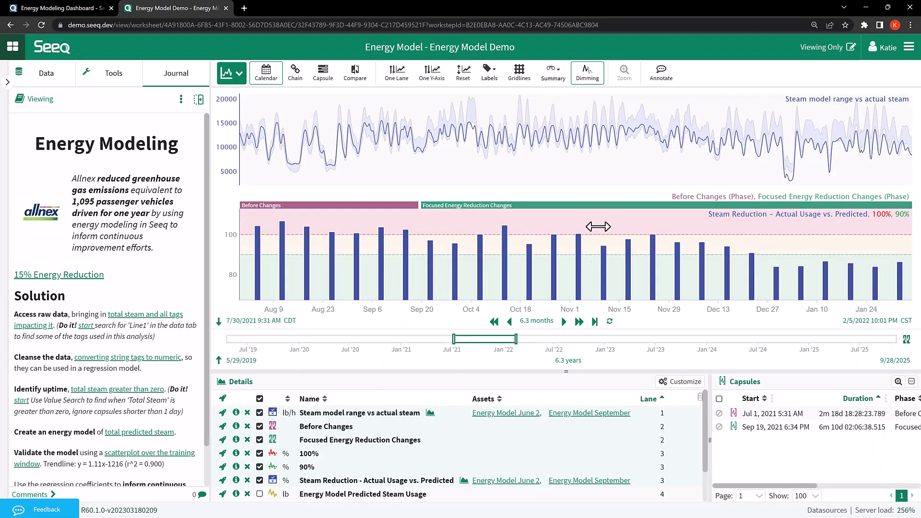
pyautogui.click(850, 48)
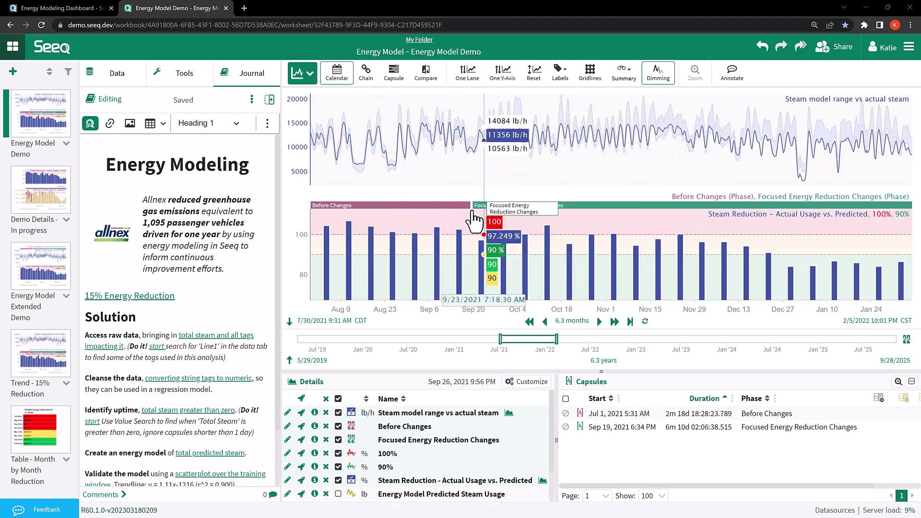
# - Select the Before Changes capsule on the Line1_Total Steam trend
pyautogui.click(314, 223)
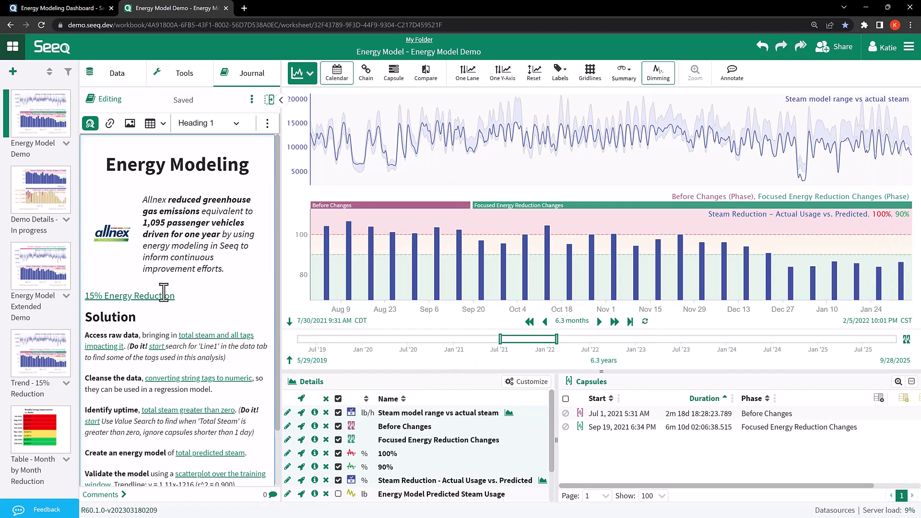
pyautogui.scroll(-2, 166, 307)
pyautogui.scroll(2, 165, 311)
# - Load the journal's start view, then add all 'Line1' search results to the trend in separate lanes
pyautogui.click(157, 346)
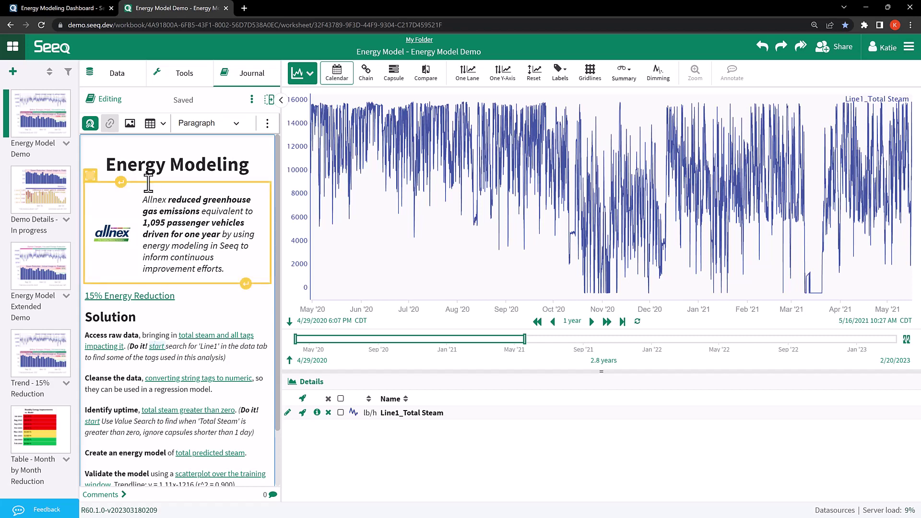
pyautogui.click(115, 76)
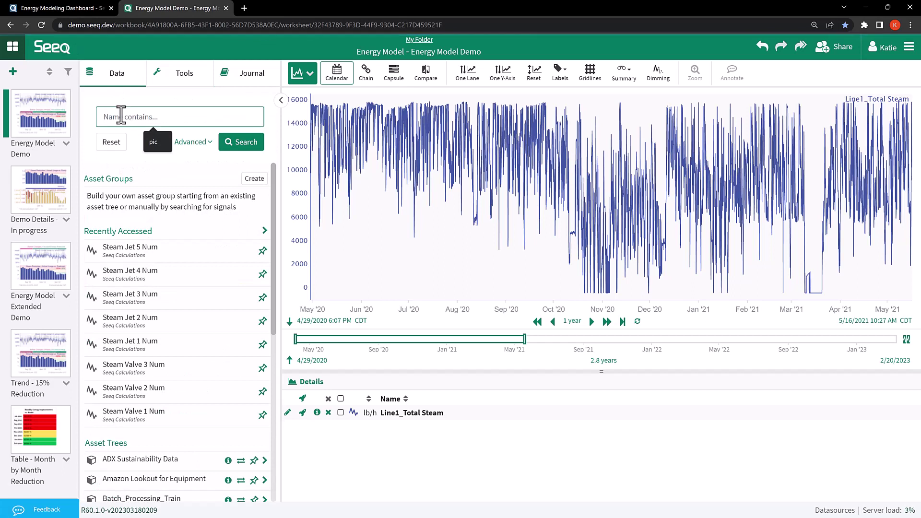
pyautogui.write('Line1')
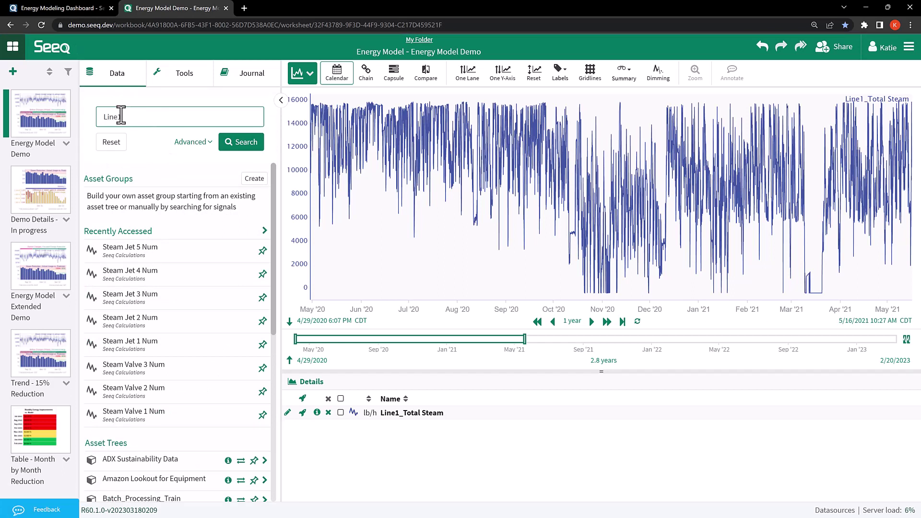
pyautogui.press('Return')
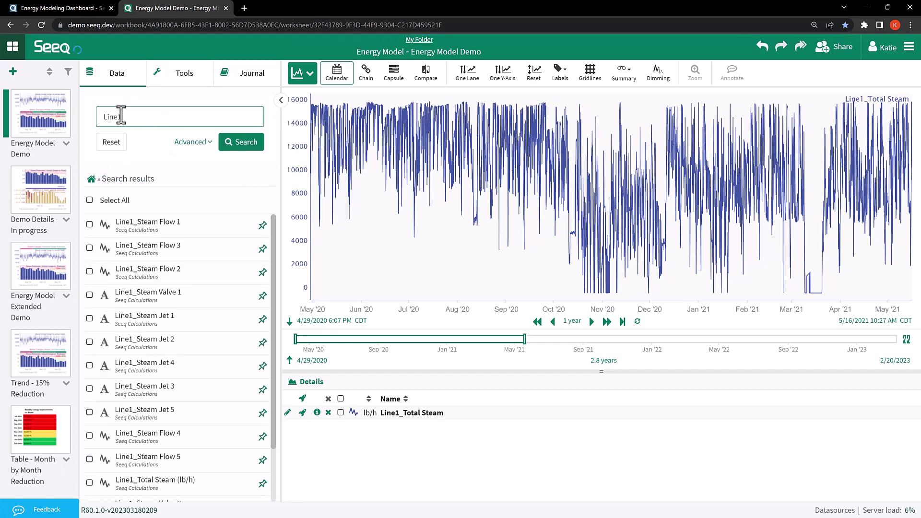
pyautogui.click(89, 201)
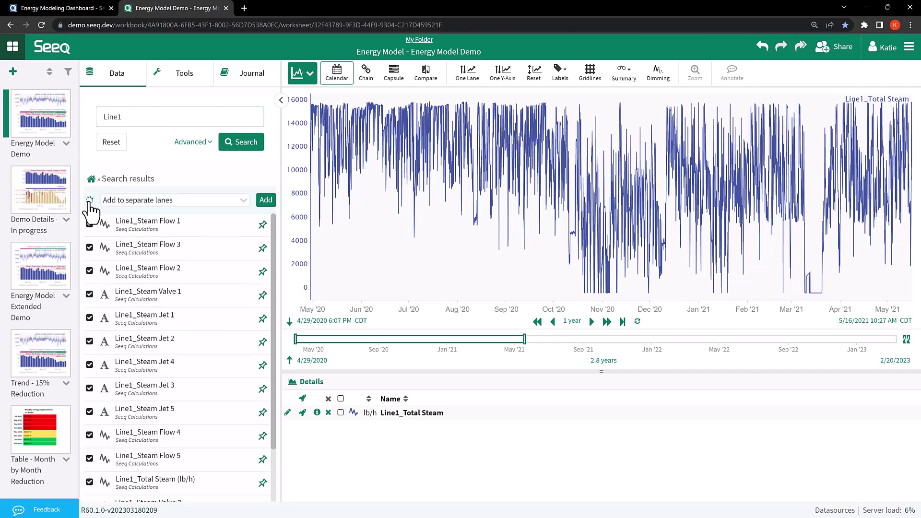
pyautogui.click(265, 202)
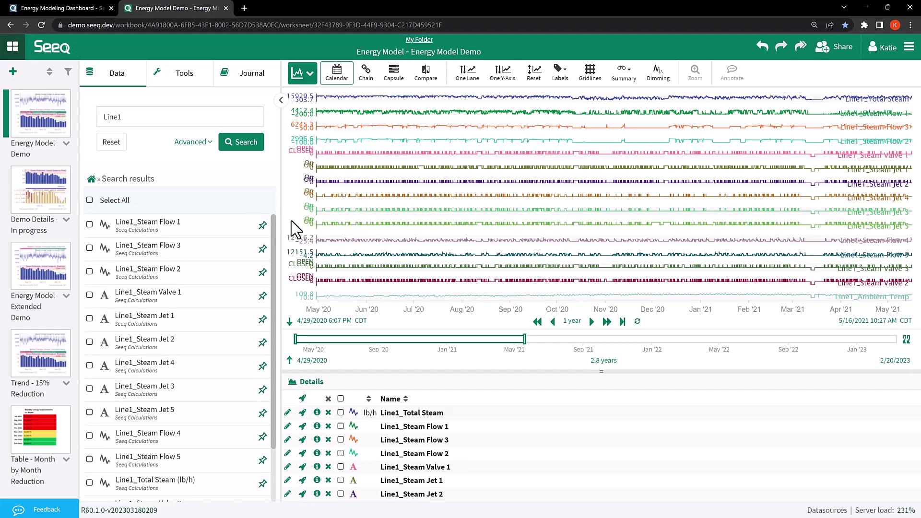
# - Review the connected datasources and their indexing status, then close the list
pyautogui.click(826, 508)
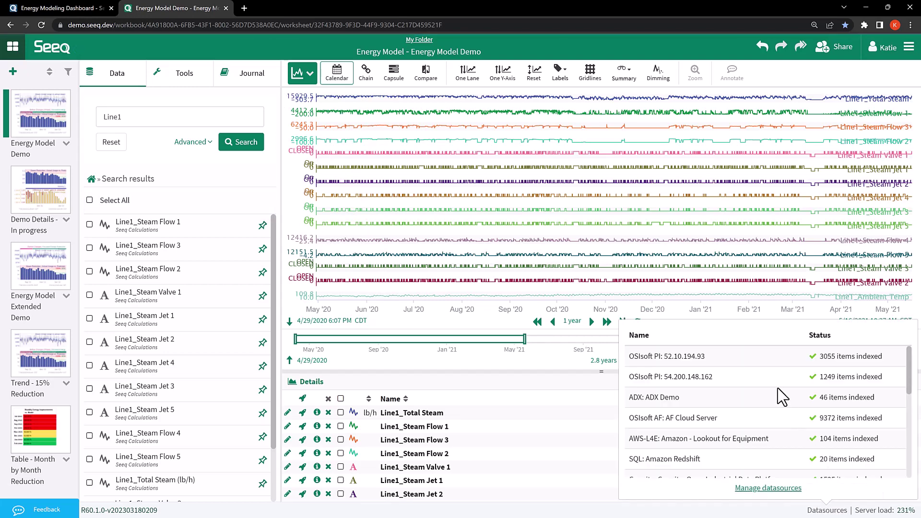
pyautogui.scroll(-3, 781, 395)
pyautogui.scroll(-3, 782, 396)
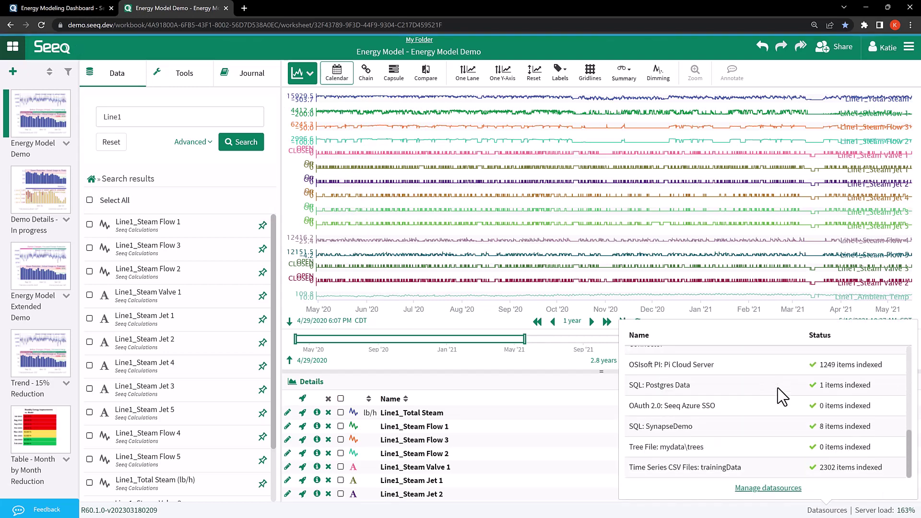
pyautogui.scroll(1, 782, 395)
pyautogui.scroll(5, 782, 396)
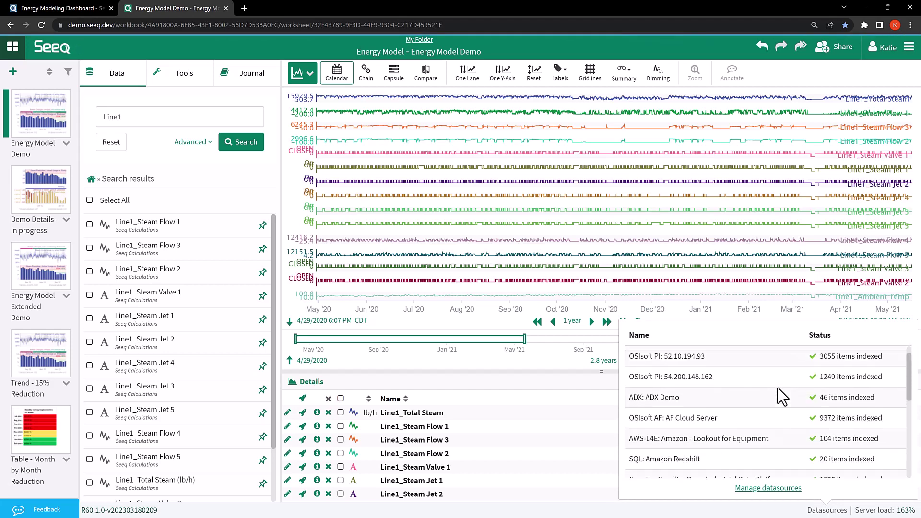
pyautogui.click(833, 511)
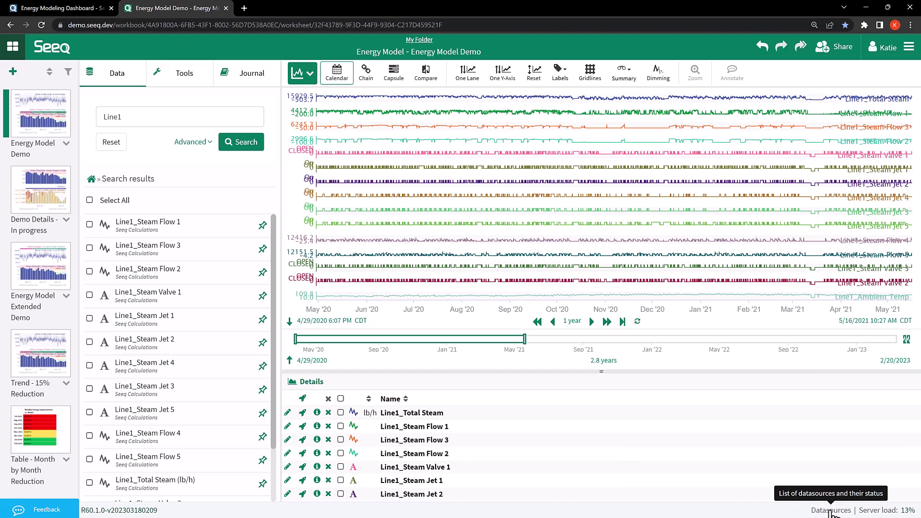
# - Load the journal's raw-data, numeric-conversion and renamed start views, then show the Tools catalog
pyautogui.click(246, 77)
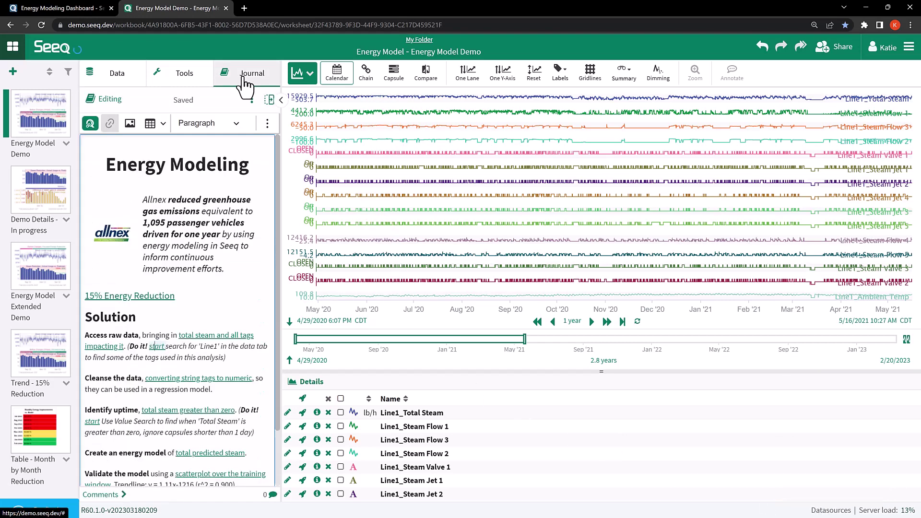
pyautogui.click(198, 335)
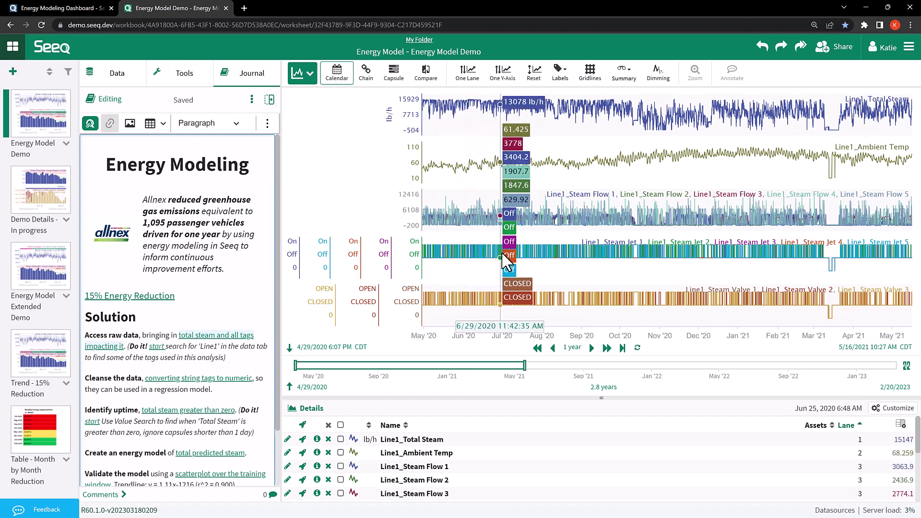
pyautogui.click(242, 378)
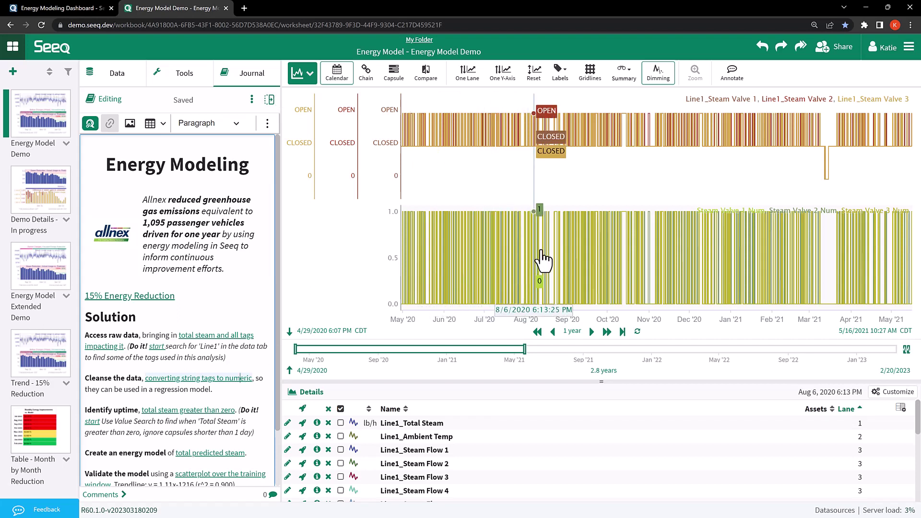
pyautogui.click(542, 287)
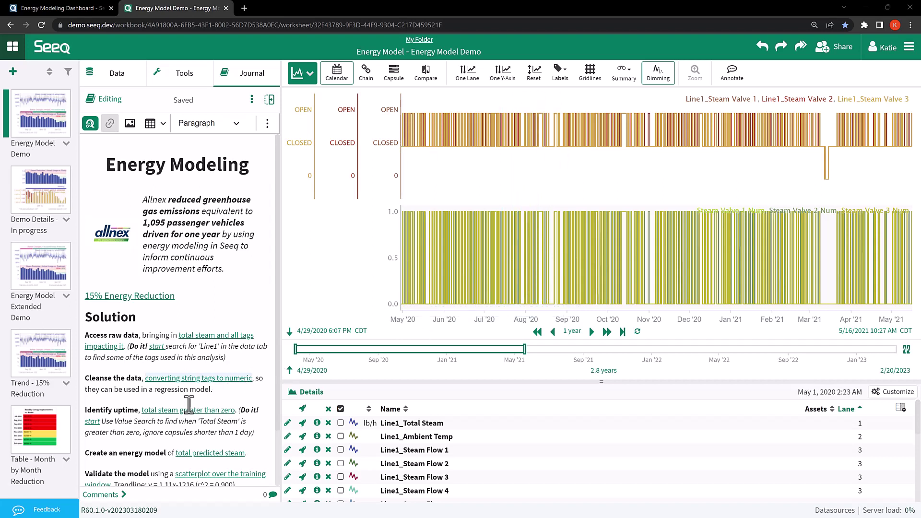
pyautogui.click(92, 422)
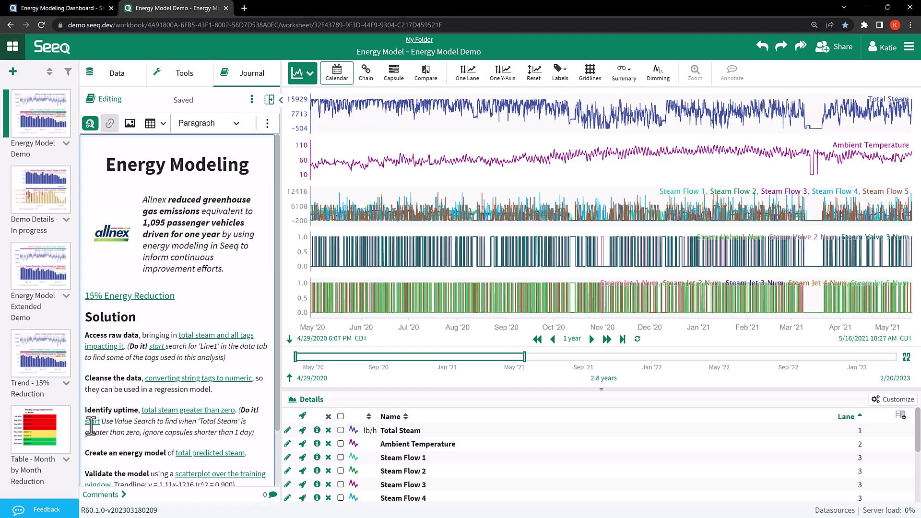
pyautogui.click(192, 84)
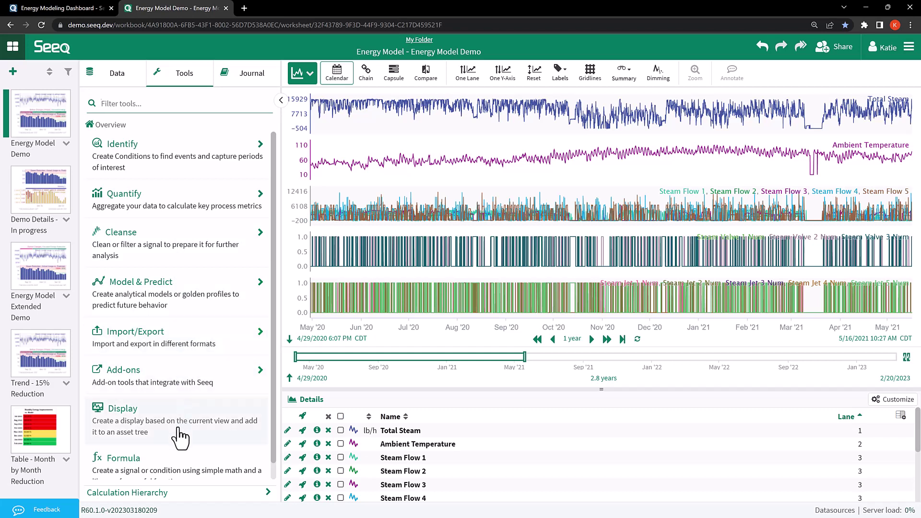
# - Start a Value Search condition named 'Uptime' on the Total Steam signal
pyautogui.scroll(-1, 182, 432)
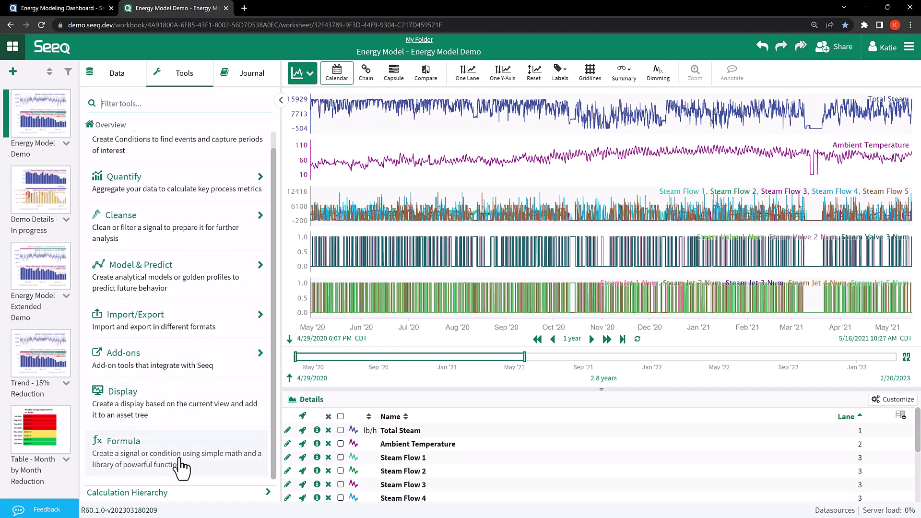
pyautogui.scroll(1, 160, 370)
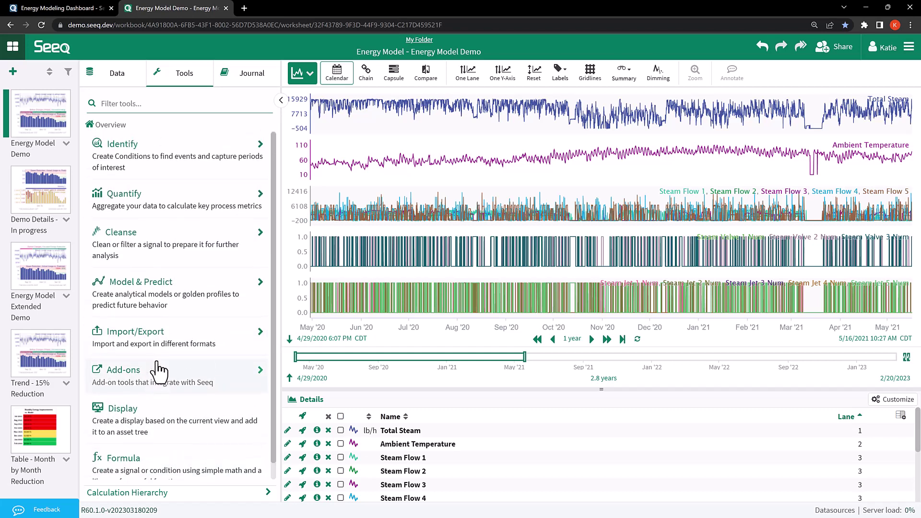
pyautogui.click(168, 176)
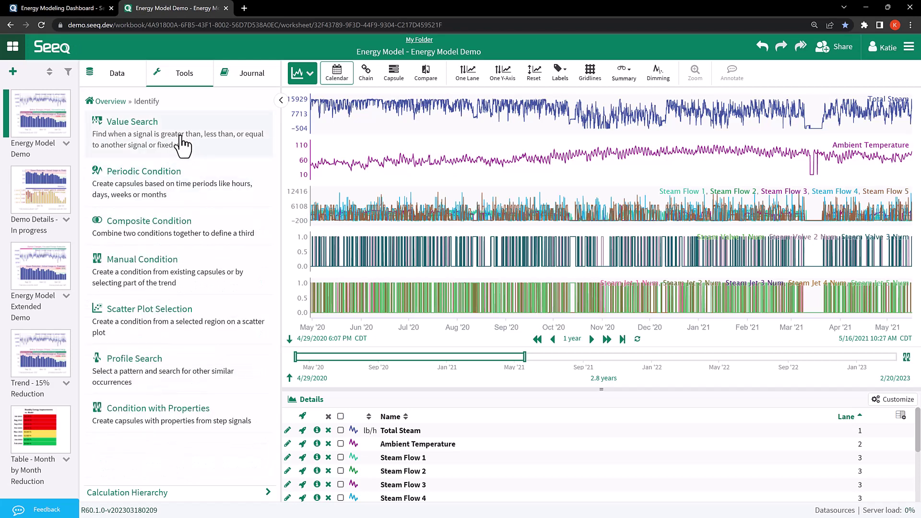
pyautogui.click(182, 143)
pyautogui.click(185, 130)
pyautogui.write('Uptime')
pyautogui.click(163, 185)
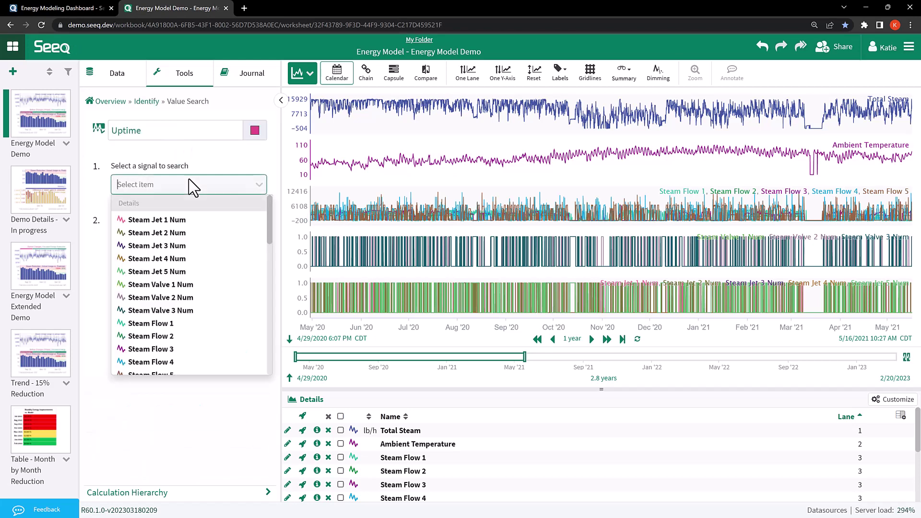
pyautogui.scroll(-2, 158, 324)
pyautogui.click(157, 307)
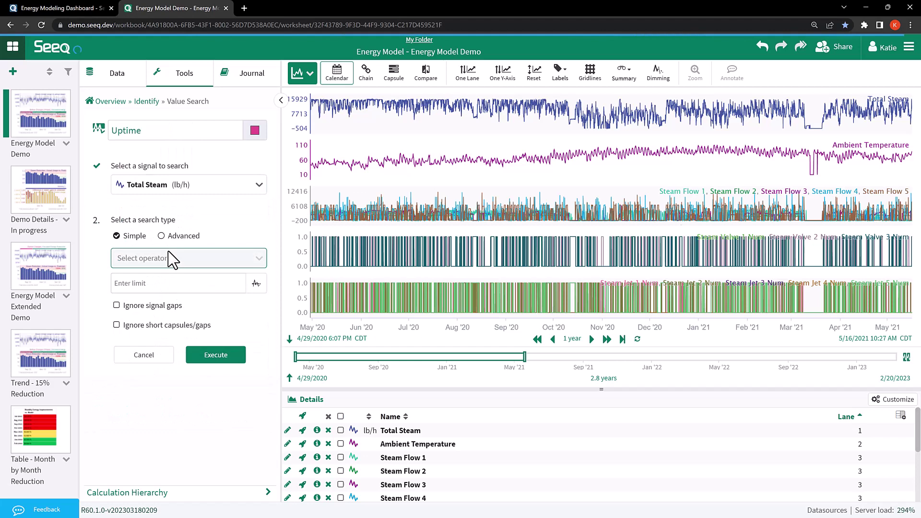
# - Search for Total Steam greater than 0, ignoring capsules shorter than 1 day, and execute
pyautogui.click(170, 259)
pyautogui.click(169, 320)
pyautogui.click(168, 283)
pyautogui.write('0')
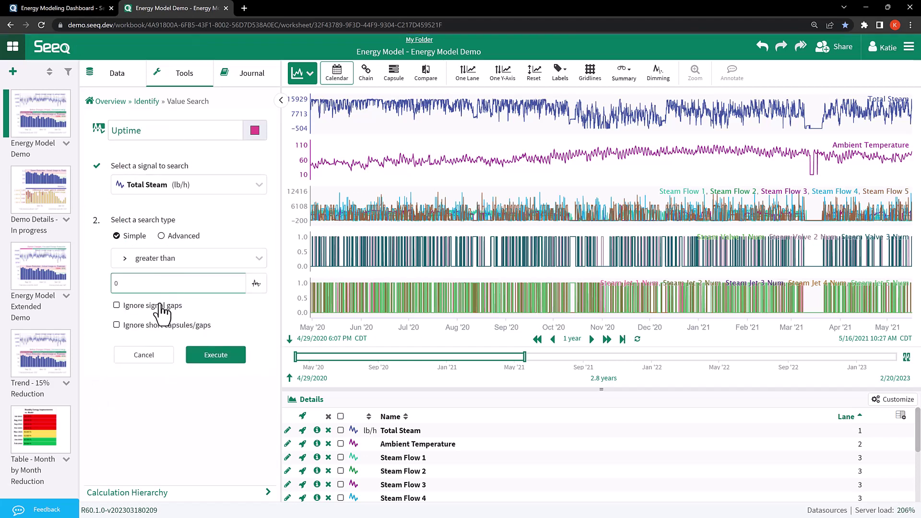
pyautogui.click(117, 326)
pyautogui.click(137, 360)
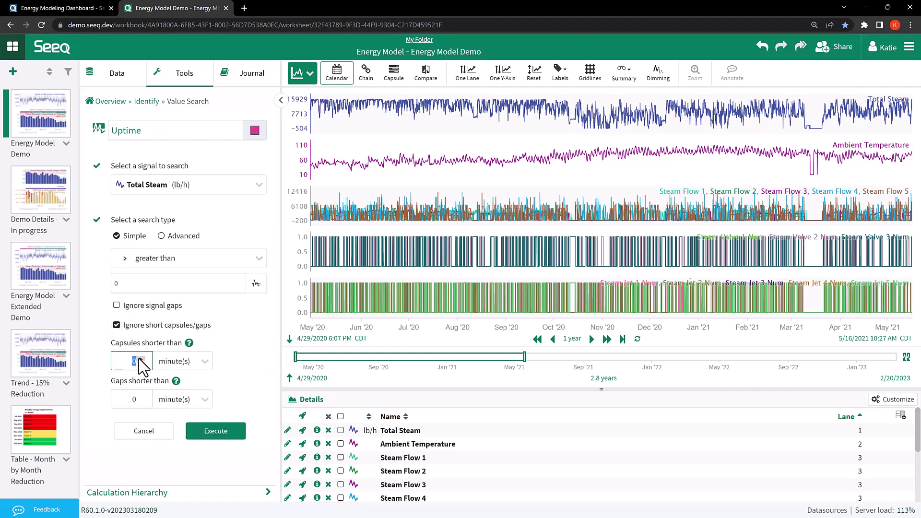
pyautogui.write('1')
pyautogui.click(202, 362)
pyautogui.click(174, 439)
pyautogui.click(205, 434)
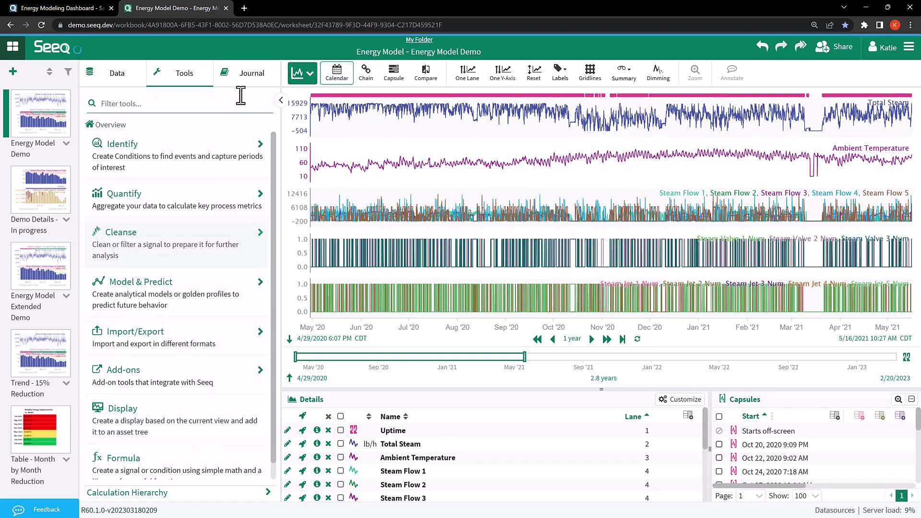
pyautogui.click(236, 78)
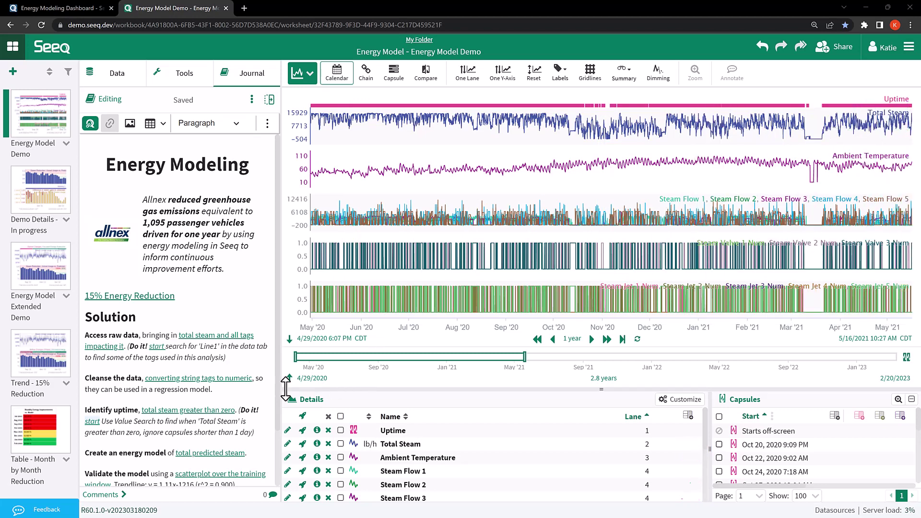
# - Open the Energy Model - Total Steam prediction and review coefficients $a–$n and rSquared 0.8963
pyautogui.scroll(-1, 258, 394)
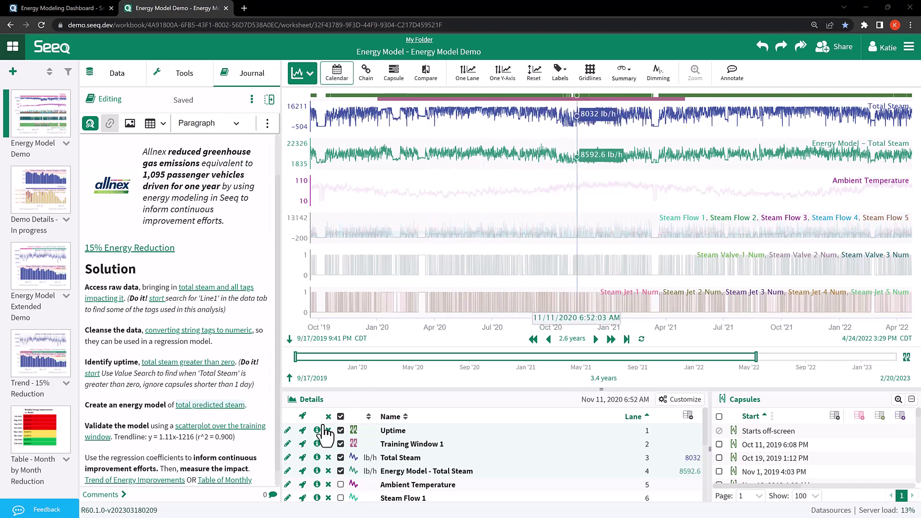
pyautogui.click(288, 471)
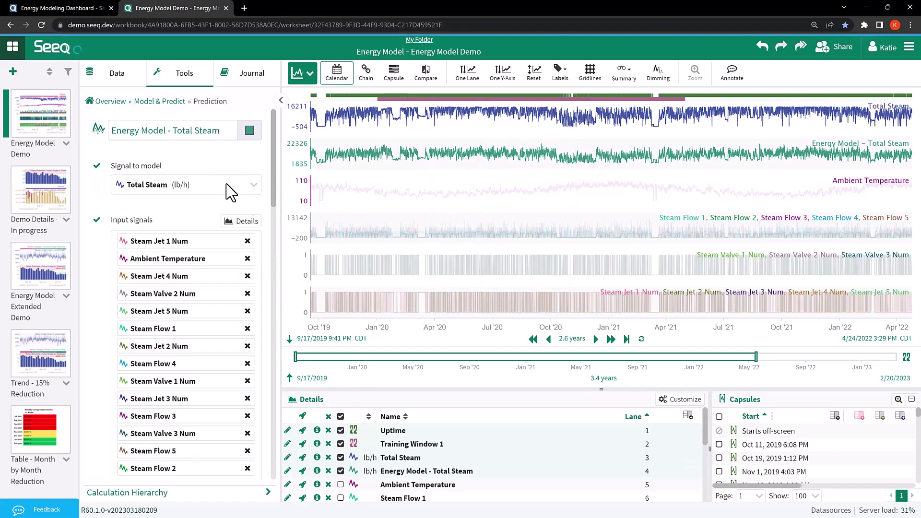
pyautogui.scroll(-2, 230, 192)
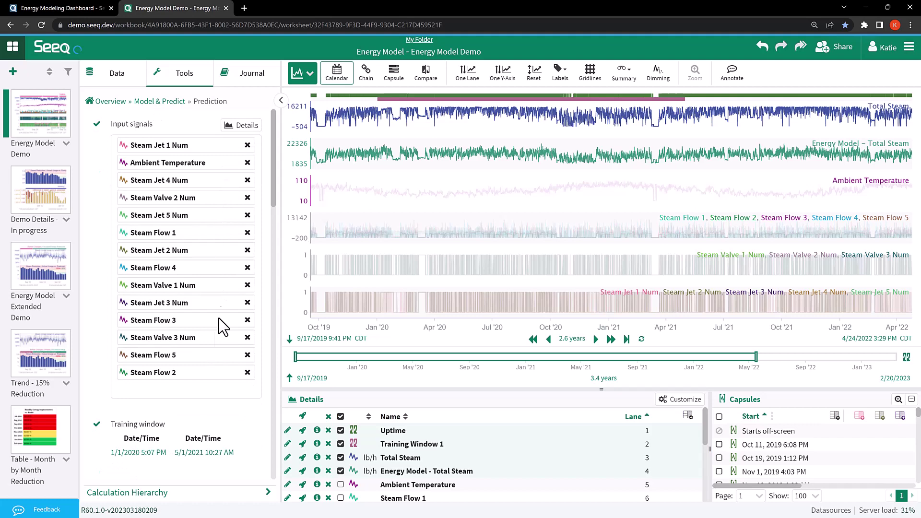
pyautogui.scroll(-3, 210, 396)
pyautogui.scroll(-5, 210, 396)
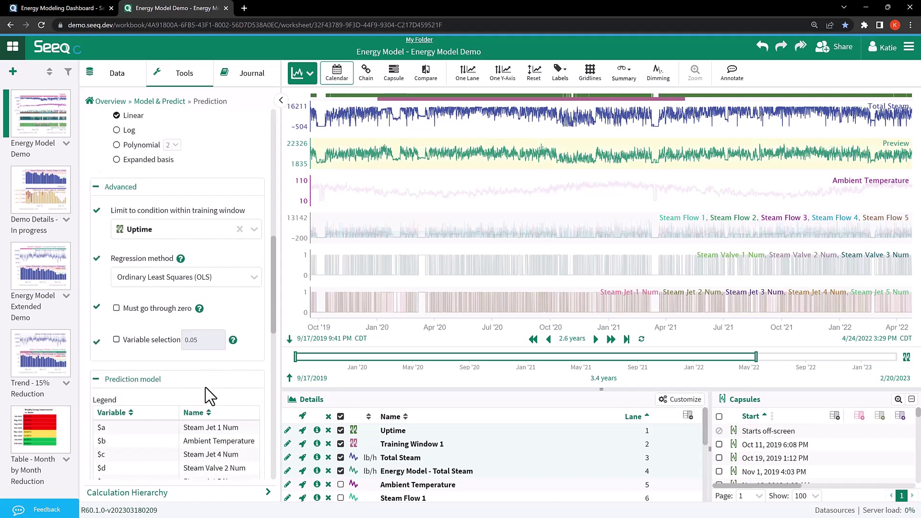
pyautogui.scroll(-6, 206, 297)
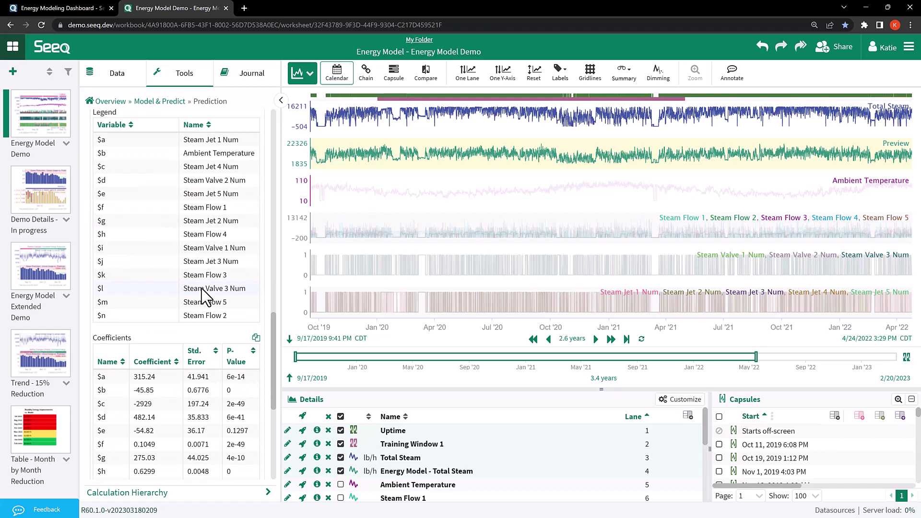
pyautogui.scroll(-3, 204, 298)
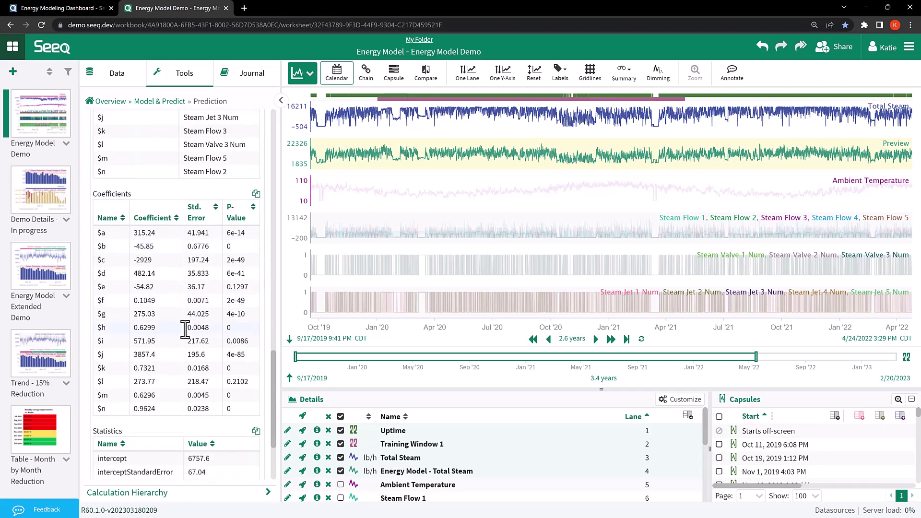
pyautogui.scroll(-3, 165, 396)
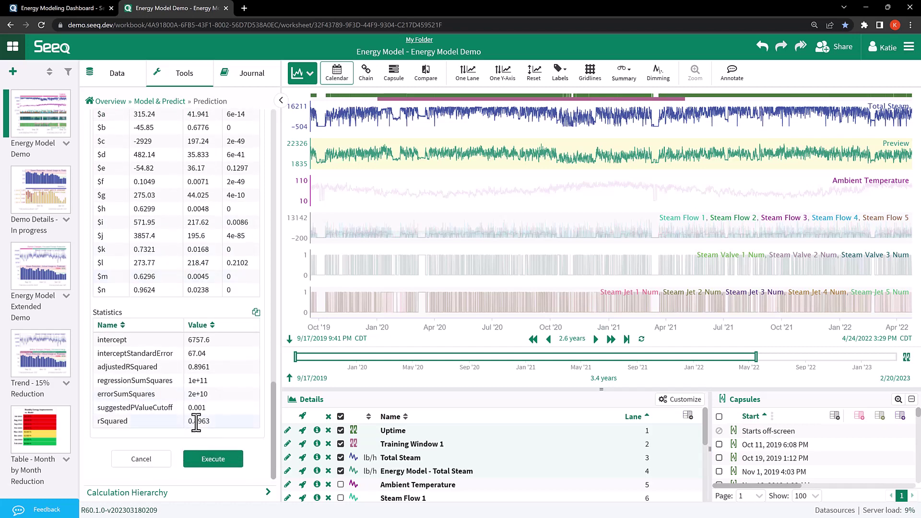
pyautogui.scroll(3, 197, 422)
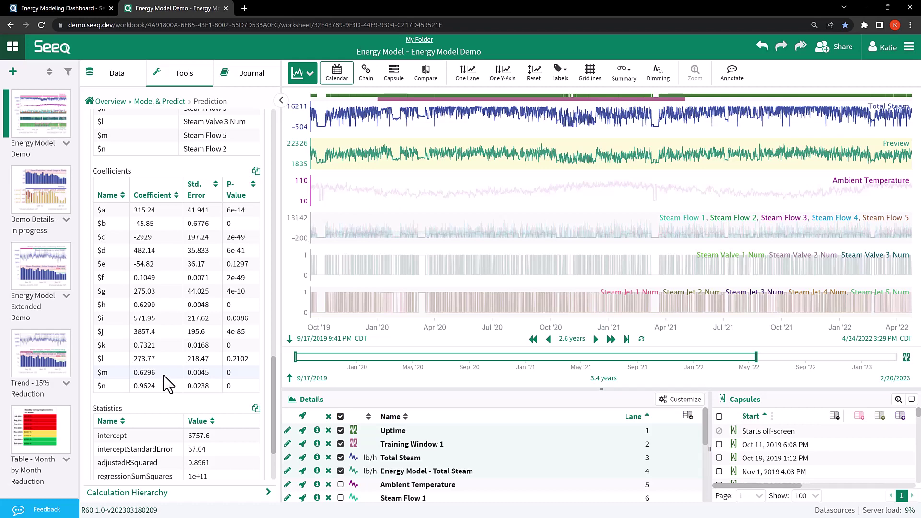
# - Show the training-window scatter plot of model vs. Total Steam, then the Monthly Energy Improvements table
pyautogui.click(253, 76)
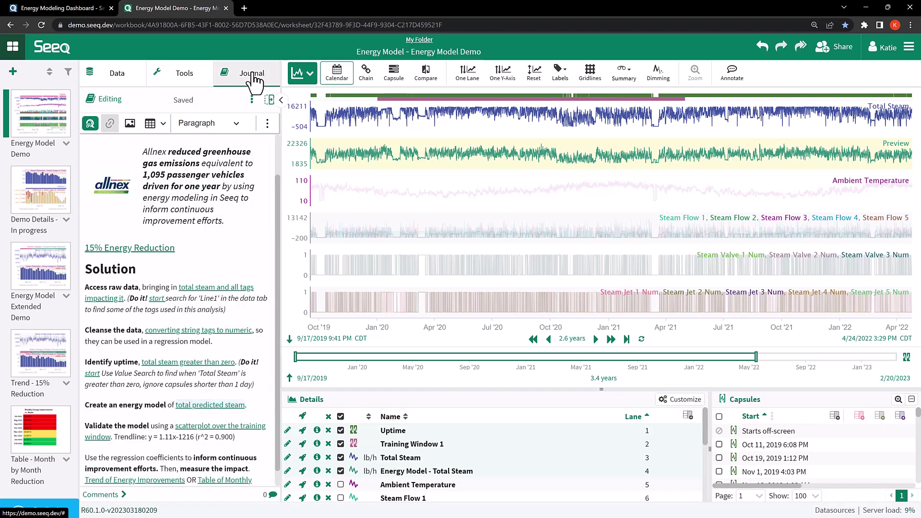
pyautogui.click(231, 427)
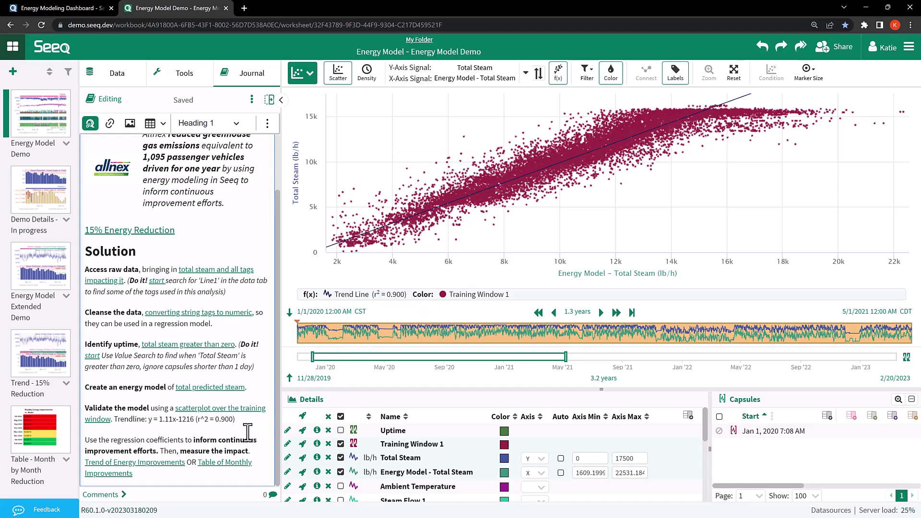
pyautogui.click(236, 465)
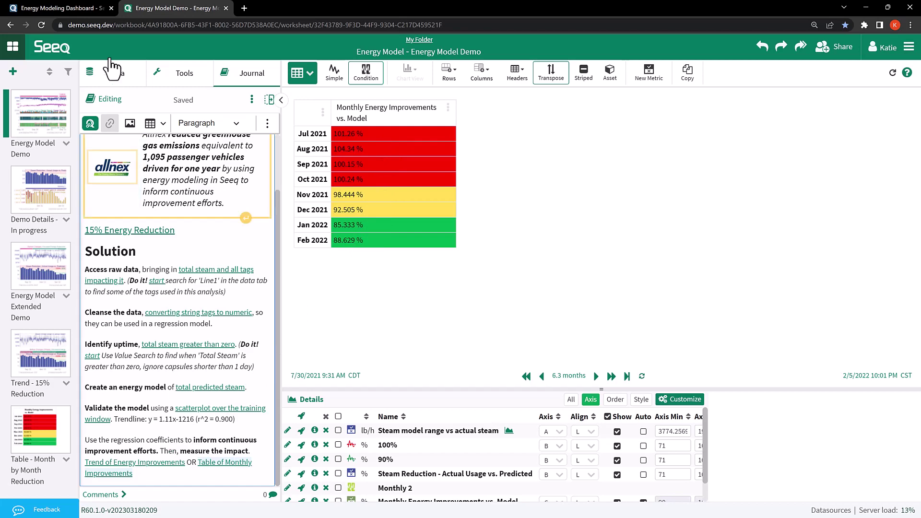
# - Return to the Energy Modeling Dashboard and scroll through its steam charts, improvements table and action items
pyautogui.click(72, 7)
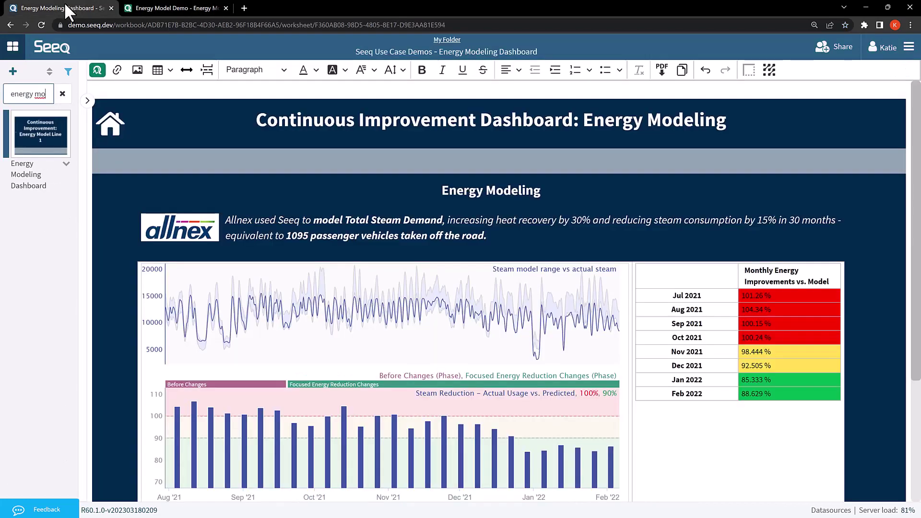
pyautogui.click(313, 202)
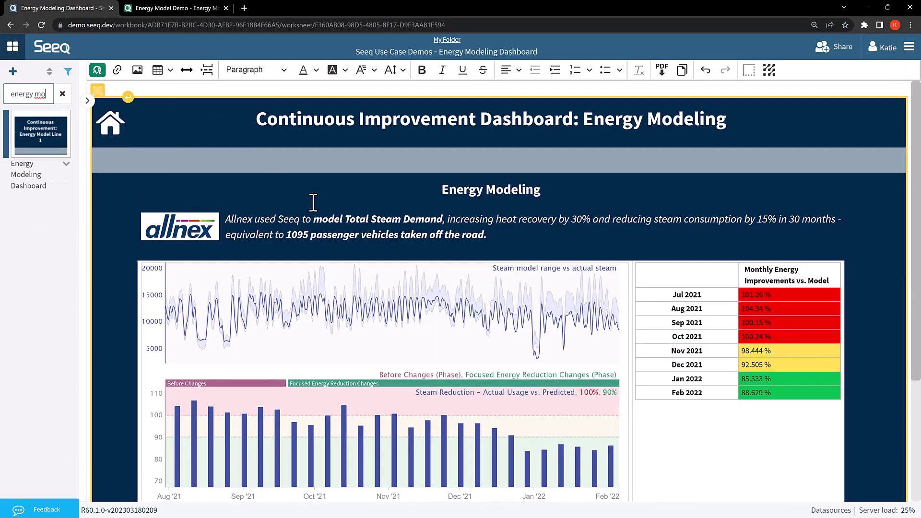
pyautogui.scroll(-1, 312, 202)
pyautogui.scroll(-3, 313, 202)
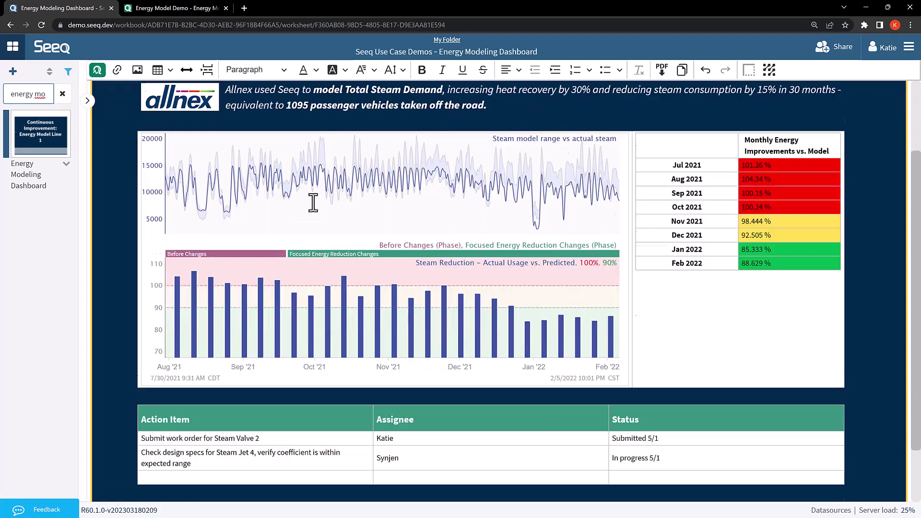
pyautogui.scroll(4, 312, 203)
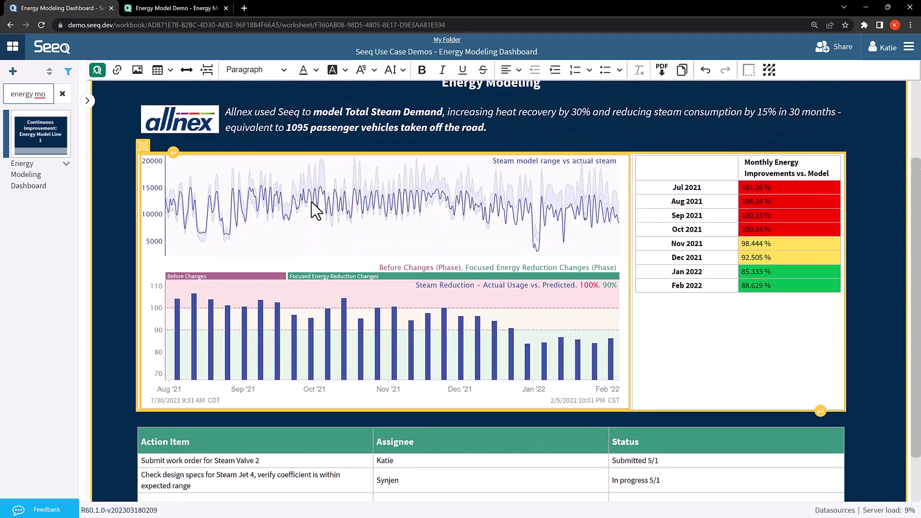